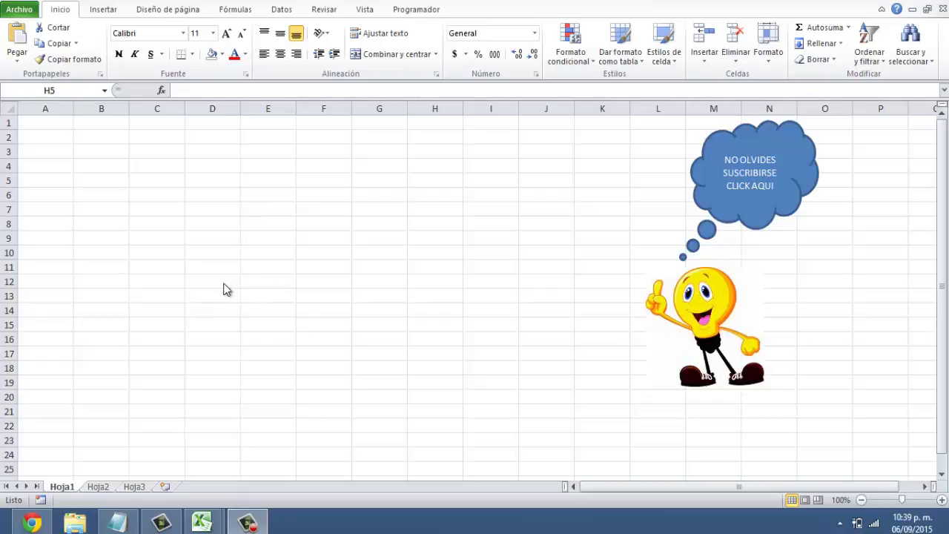
# - Insert a red shadowed WordArt reading 'Espacio para el texto' from the Insertar WordArt gallery
pyautogui.click(100, 12)
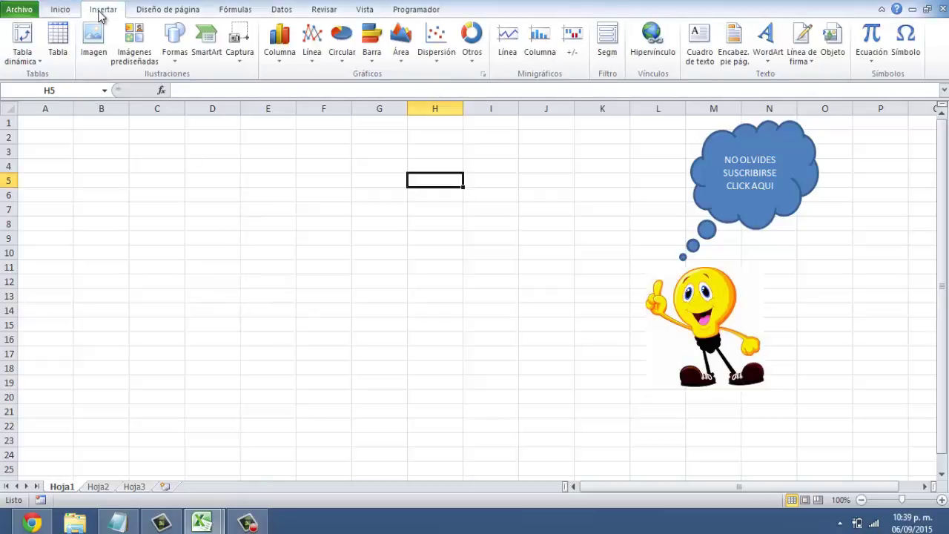
pyautogui.click(769, 65)
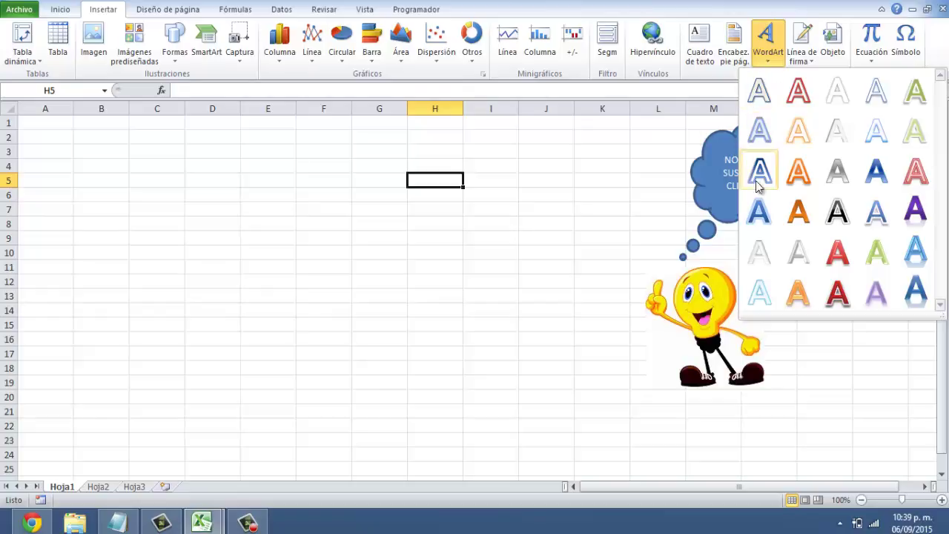
pyautogui.click(837, 296)
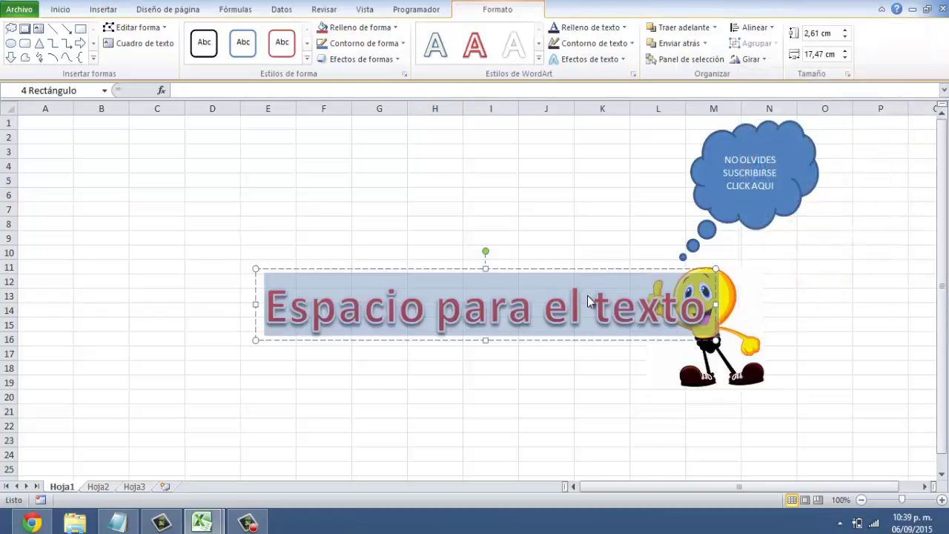
# - Move the WordArt to rows 2–7 on the left and delete its placeholder text
pyautogui.moveTo(577, 270); pyautogui.dragTo(351, 144)
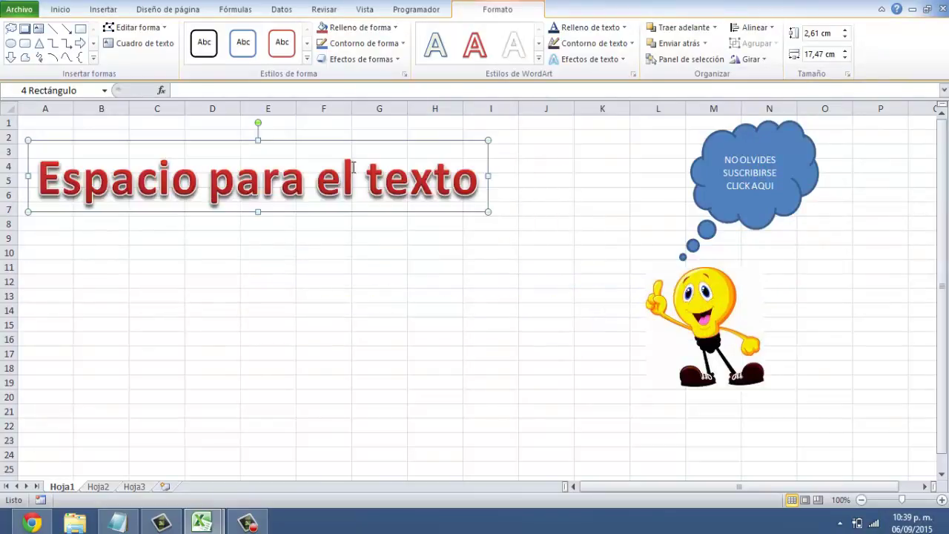
pyautogui.click(352, 144)
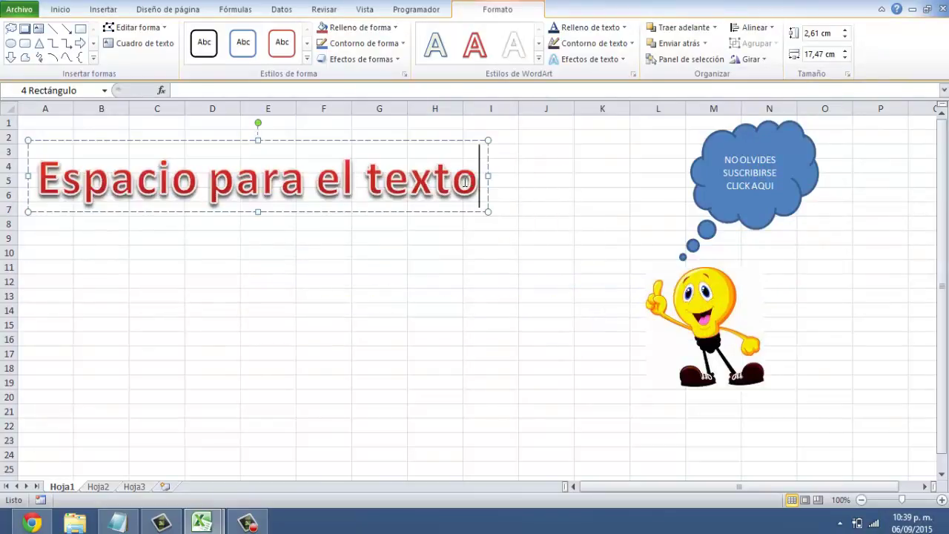
pyautogui.moveTo(478, 181); pyautogui.dragTo(155, 176)
pyautogui.press('Delete')
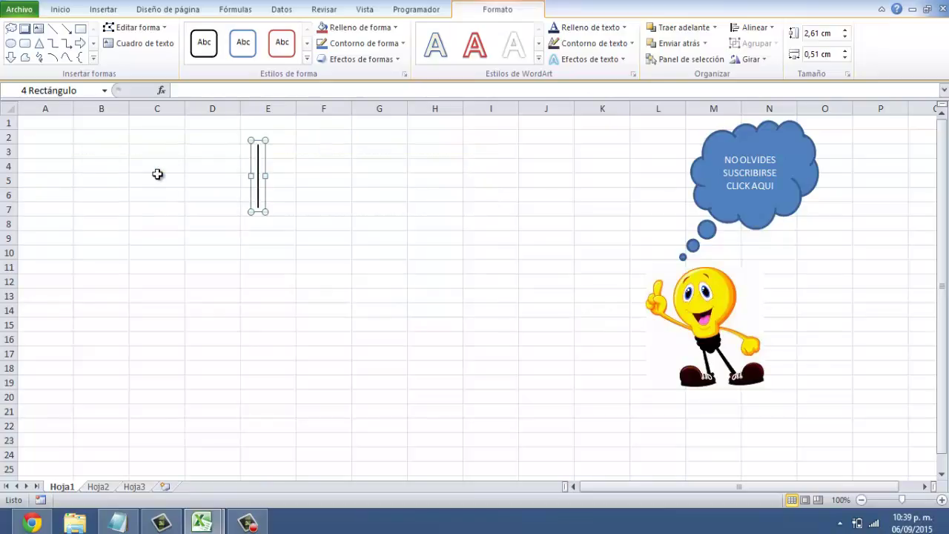
# - Enter 'CURSO DE EXCEL GRATUITO' as the title text and nudge it slightly right
pyautogui.write('CUR')
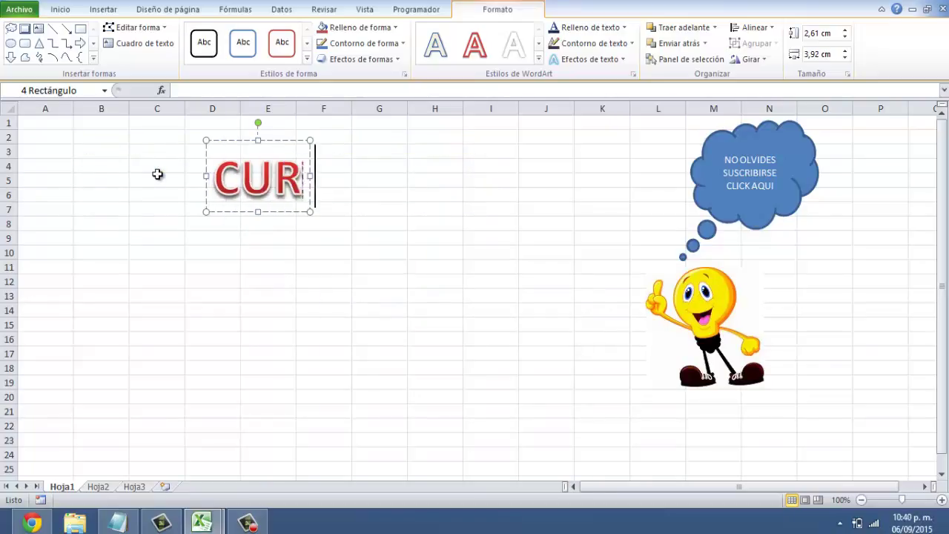
pyautogui.write('SO DE EXCEL GRAT')
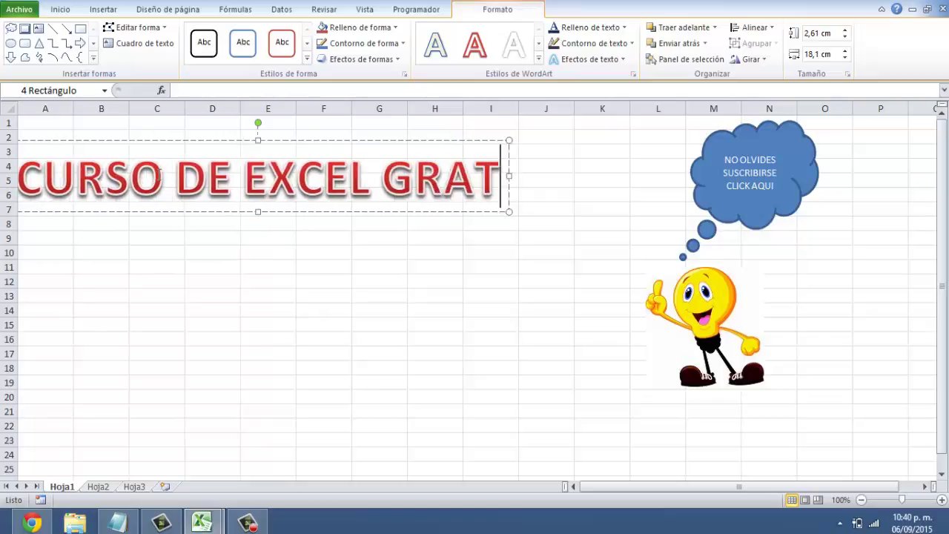
pyautogui.write('UITO')
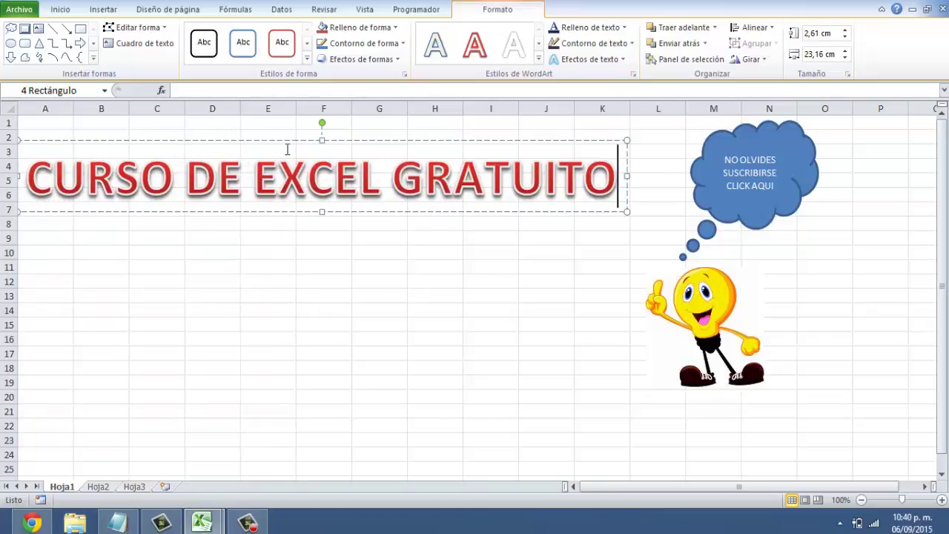
pyautogui.click(289, 143)
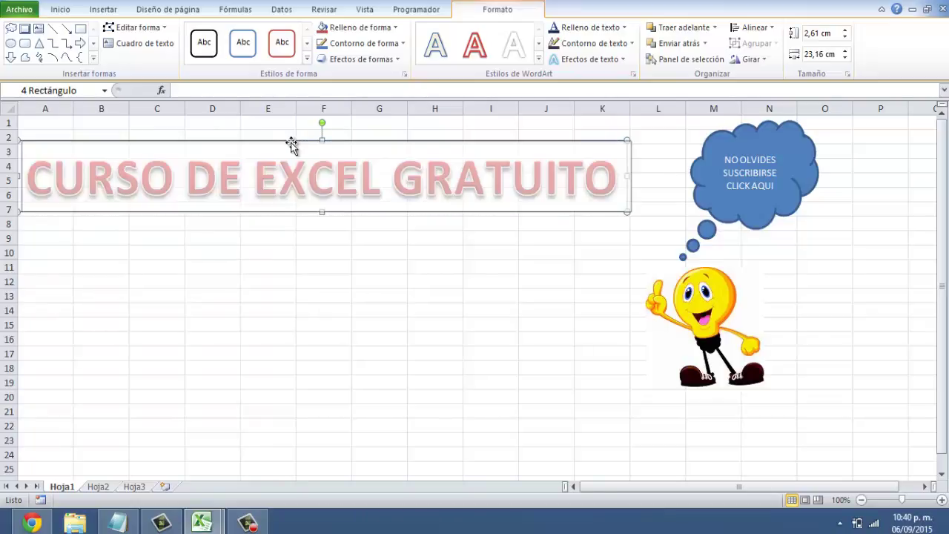
pyautogui.moveTo(290, 142); pyautogui.dragTo(294, 143)
pyautogui.click(284, 172)
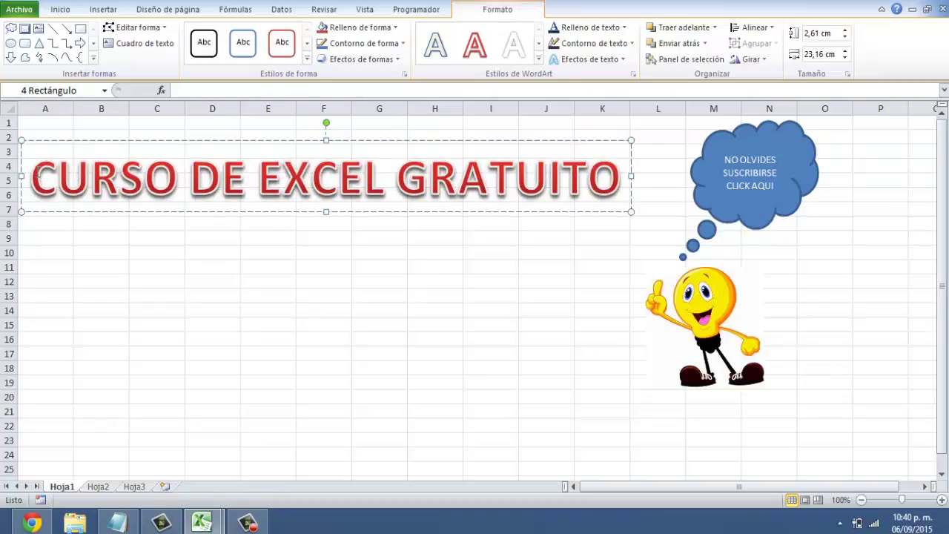
# - Apply the Relleno - Azul, Bisel, Reflejo WordArt style to the whole title text
pyautogui.moveTo(35, 172); pyautogui.dragTo(482, 171)
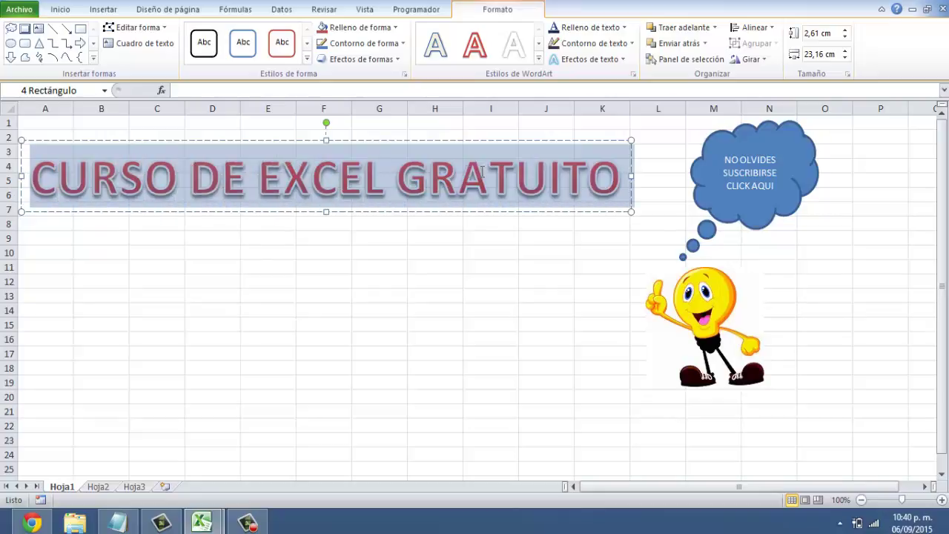
pyautogui.click(540, 59)
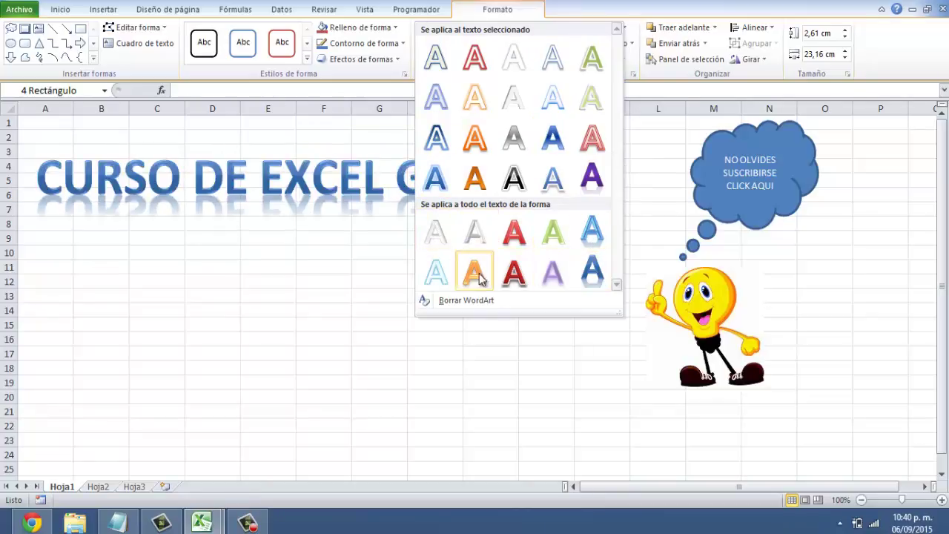
pyautogui.click(588, 234)
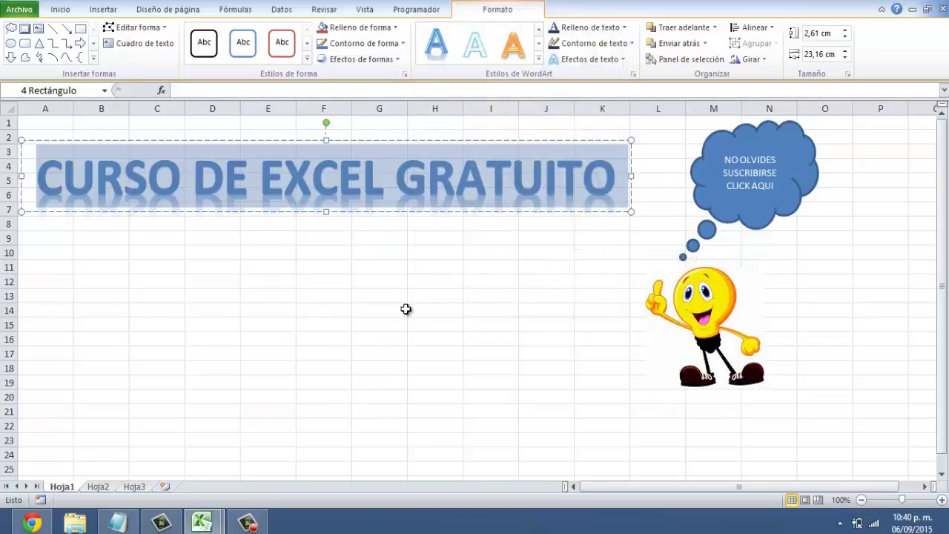
pyautogui.click(625, 28)
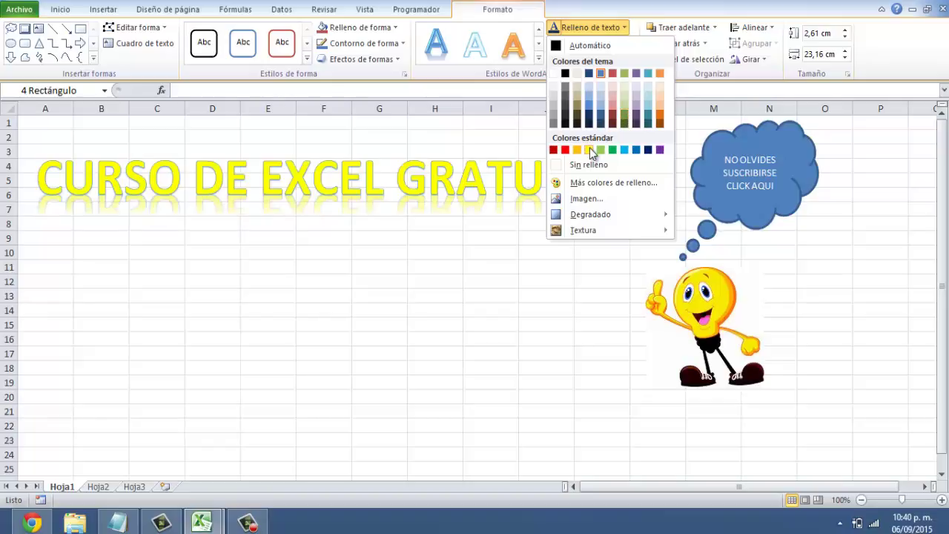
# - Fill the title text dark blue and add a perspective shadow beneath it
pyautogui.click(648, 150)
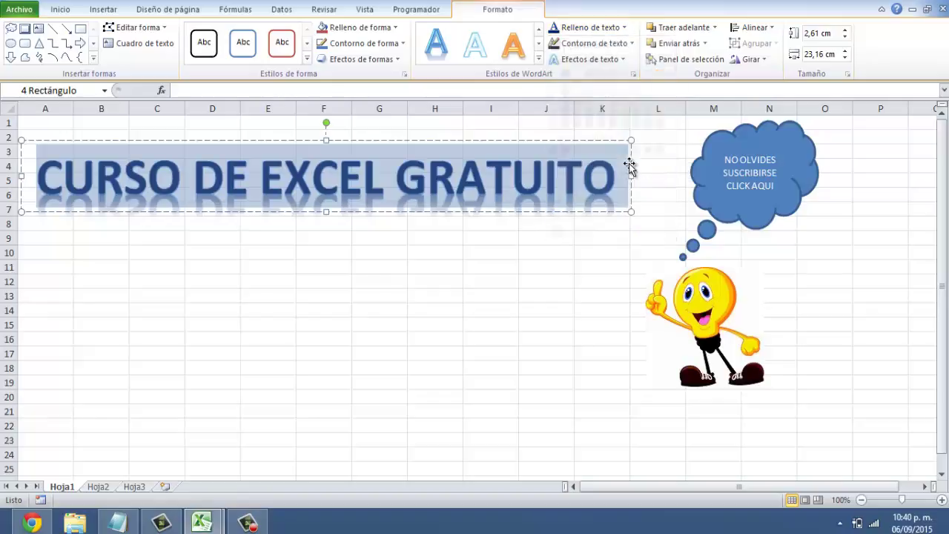
pyautogui.click(622, 61)
pyautogui.moveTo(593, 84)
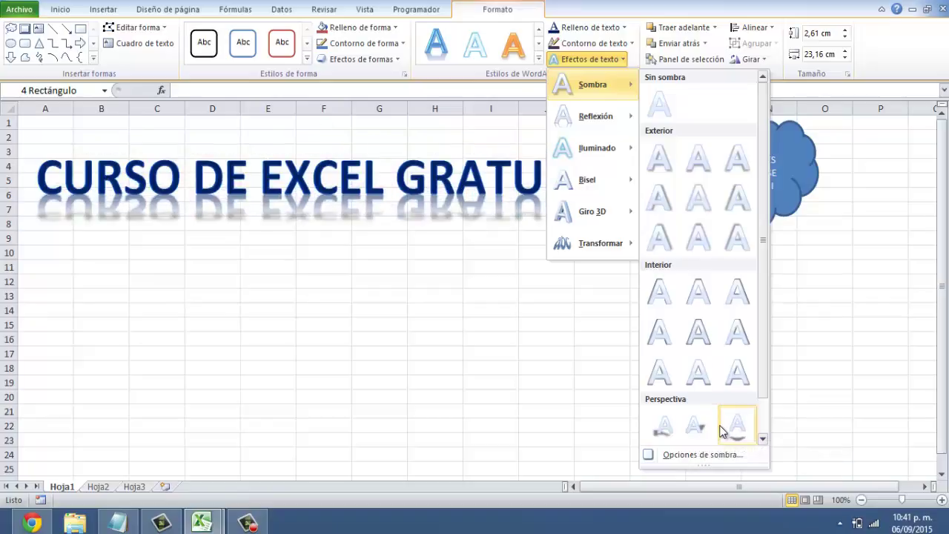
pyautogui.click(653, 425)
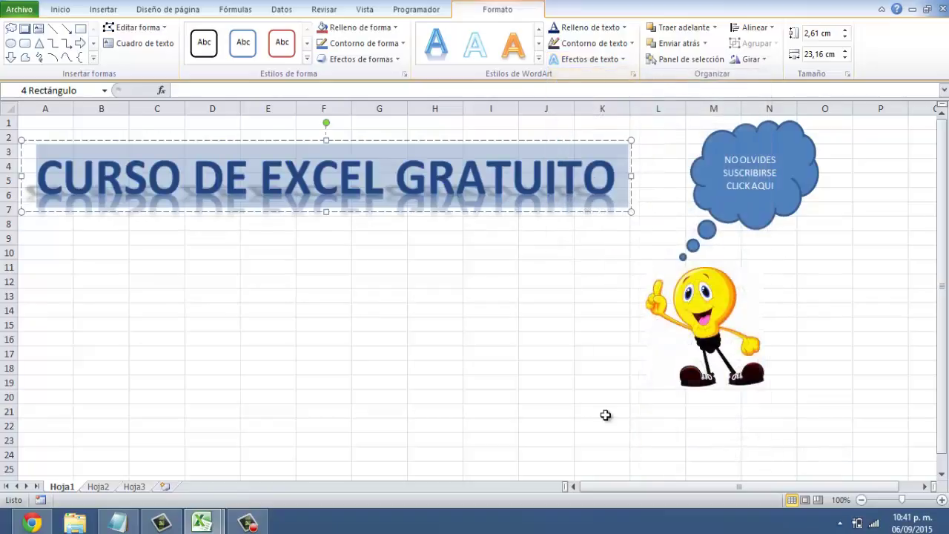
# - Place the insertion point at the end of the title, after GRATUITO
pyautogui.click(193, 194)
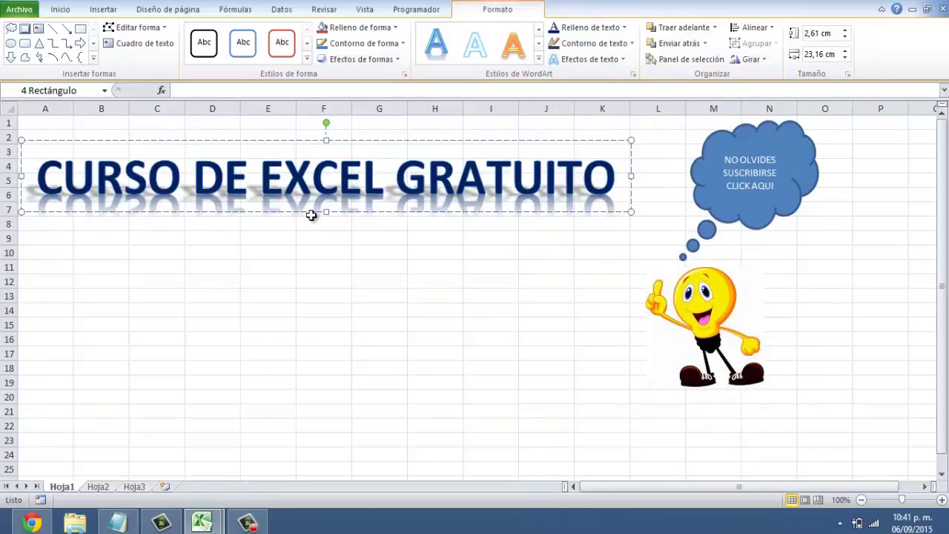
pyautogui.click(609, 180)
pyautogui.click(610, 178)
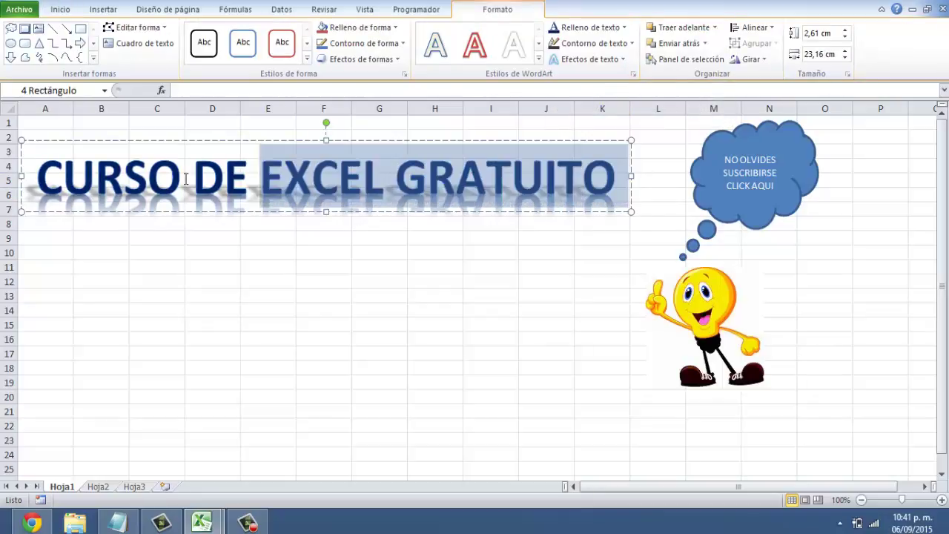
# - Apply a parallel 3D rotation to the whole title text
pyautogui.moveTo(610, 178); pyautogui.dragTo(34, 185)
pyautogui.click(623, 61)
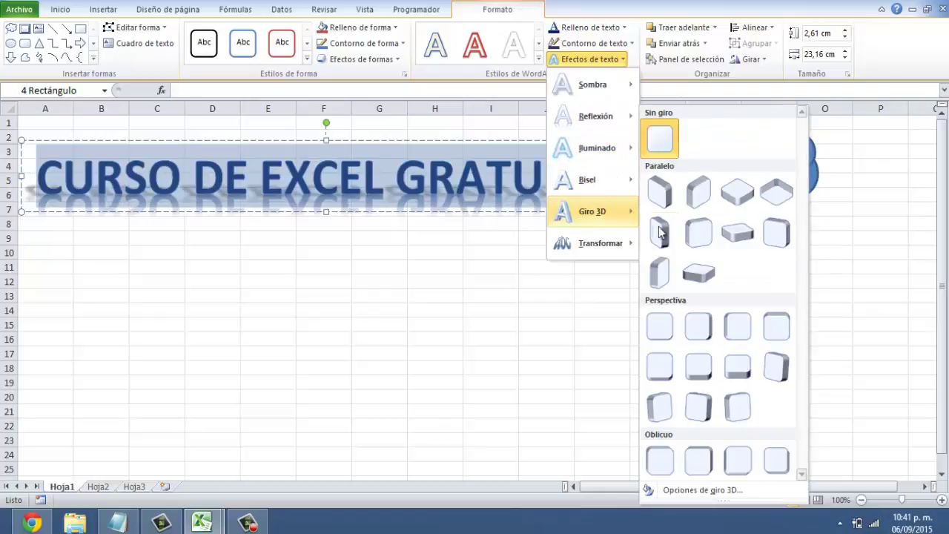
pyautogui.moveTo(592, 212)
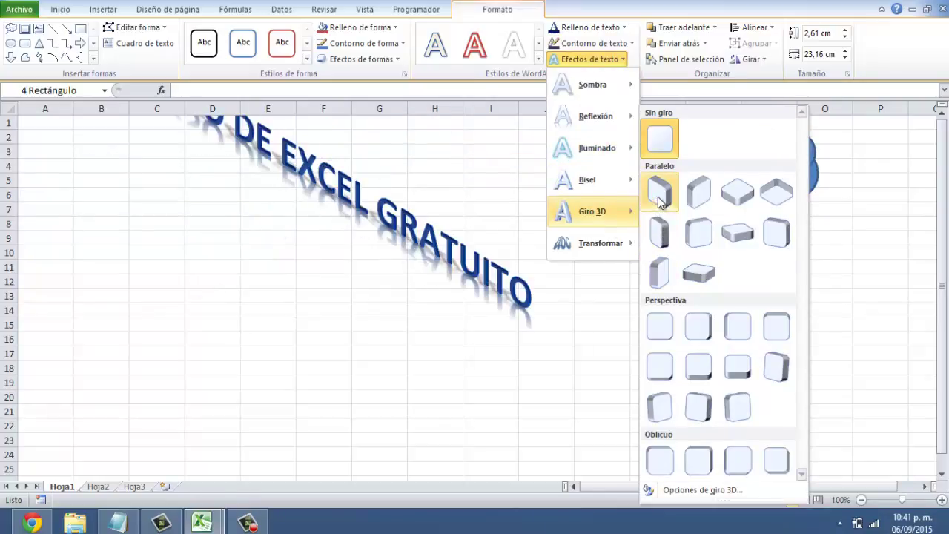
pyautogui.click(703, 202)
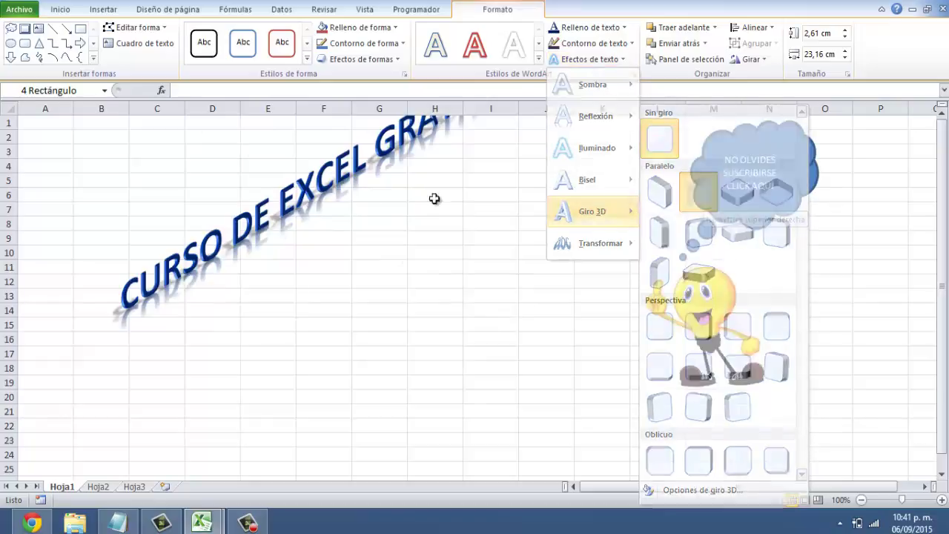
# - Move the title shape down to around rows 12–16
pyautogui.click(345, 188)
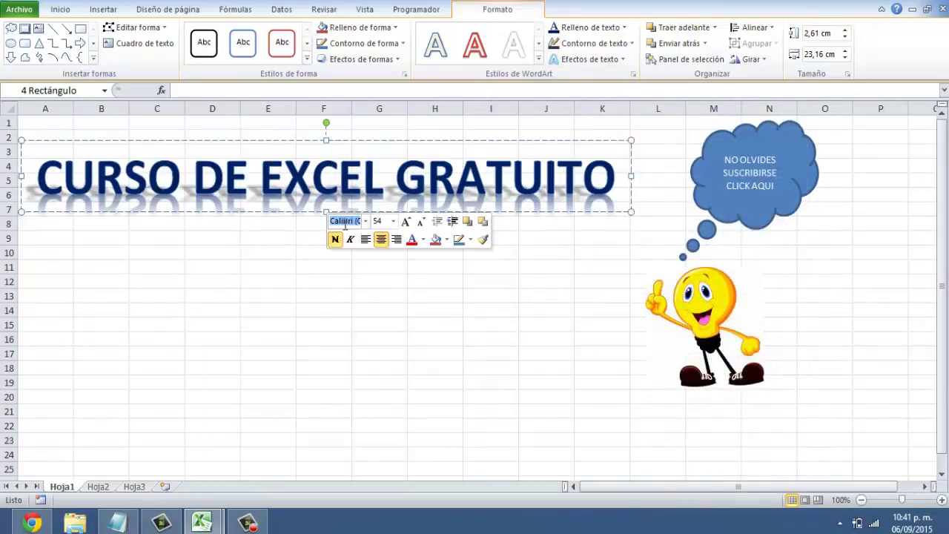
pyautogui.click(282, 277)
pyautogui.click(310, 156)
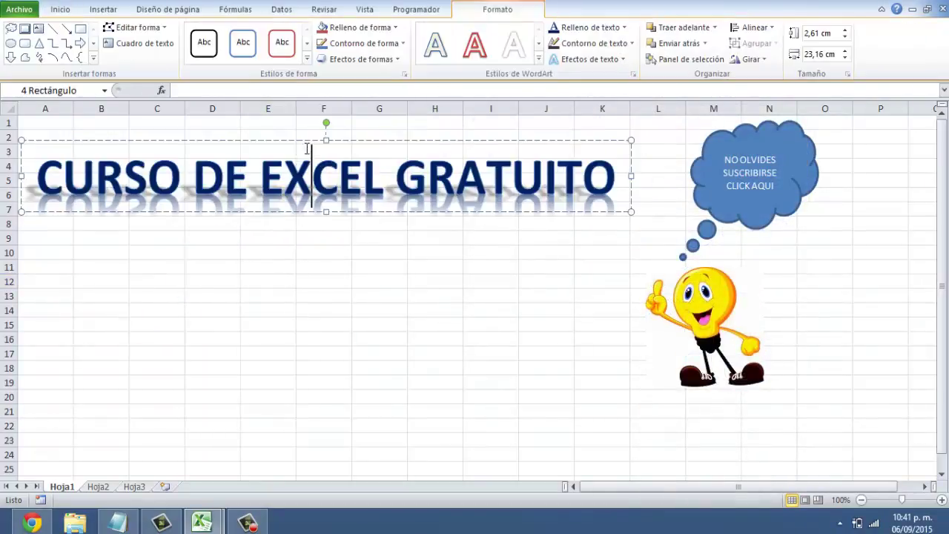
pyautogui.moveTo(304, 148); pyautogui.dragTo(301, 276)
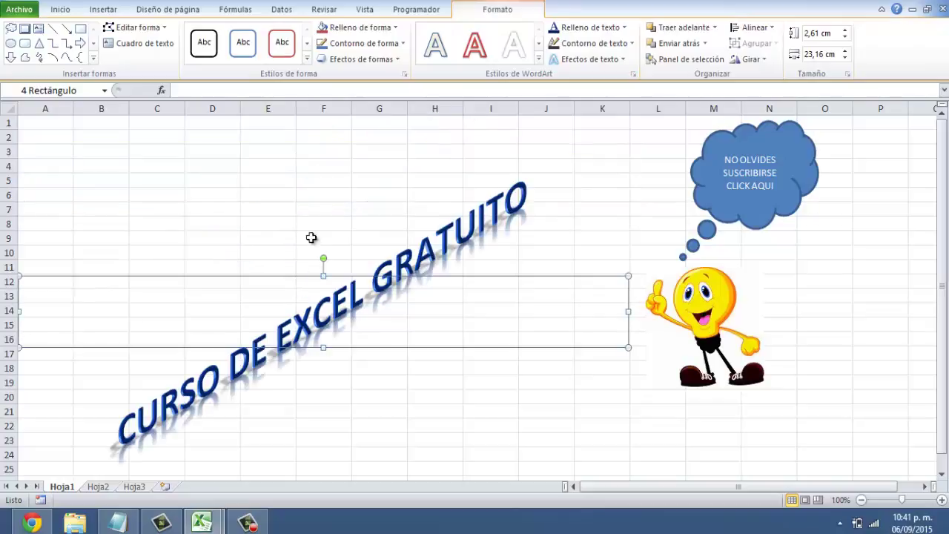
pyautogui.click(319, 210)
# - Set the title's 3D rotation to Sin giro and move it back up to rows 4–9
pyautogui.click(362, 306)
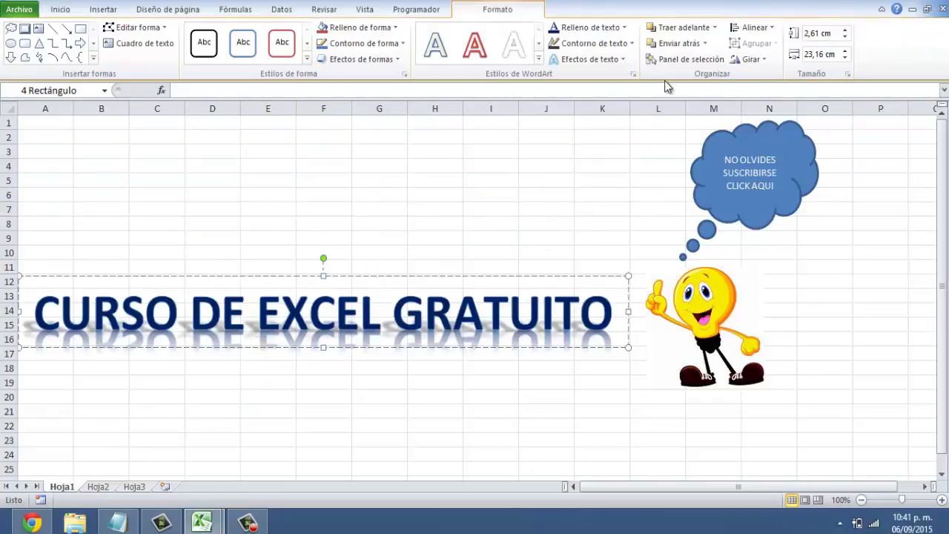
pyautogui.click(605, 306)
pyautogui.moveTo(555, 308); pyautogui.dragTo(34, 311)
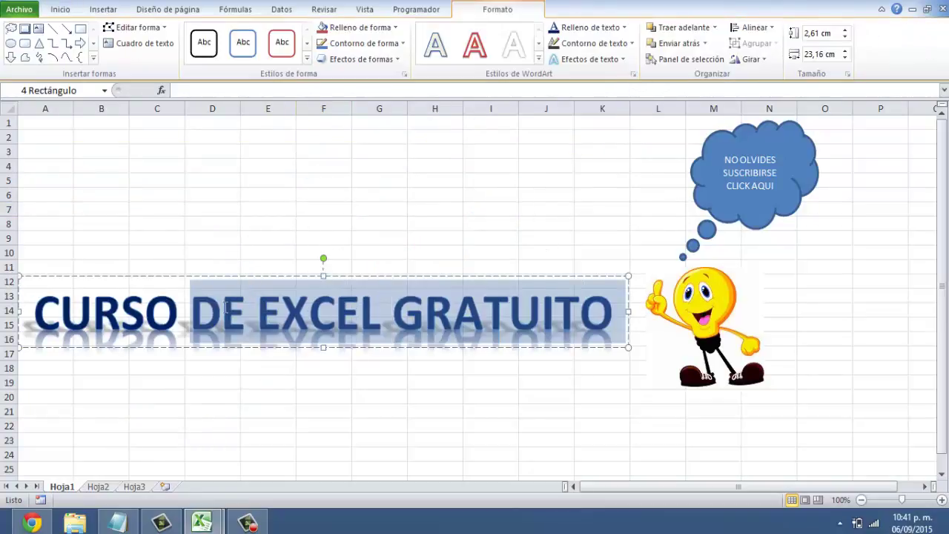
pyautogui.click(623, 60)
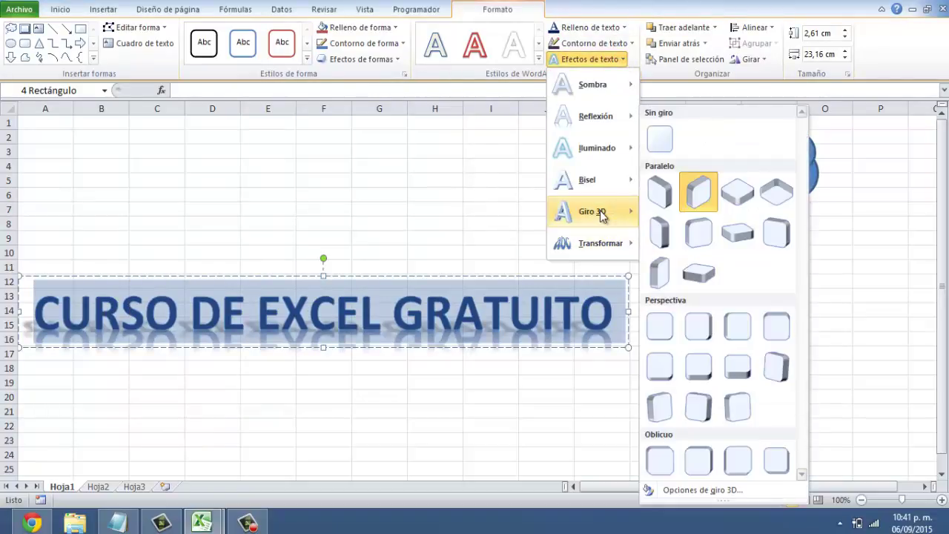
pyautogui.moveTo(592, 211)
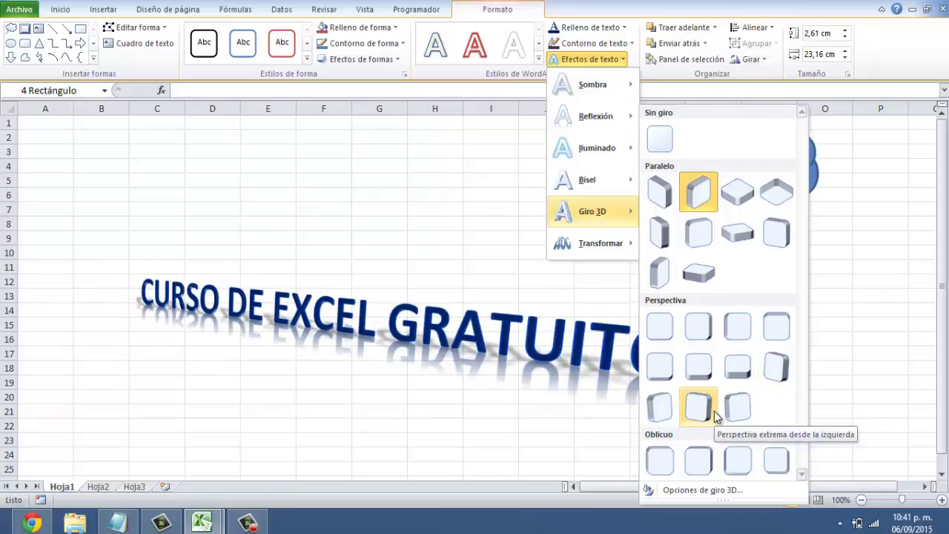
pyautogui.click(658, 150)
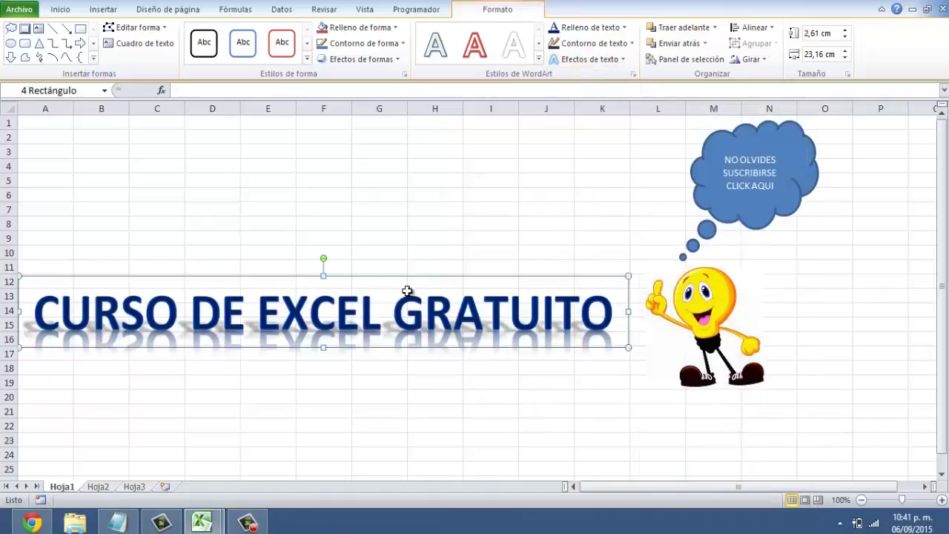
pyautogui.moveTo(407, 277); pyautogui.dragTo(402, 168)
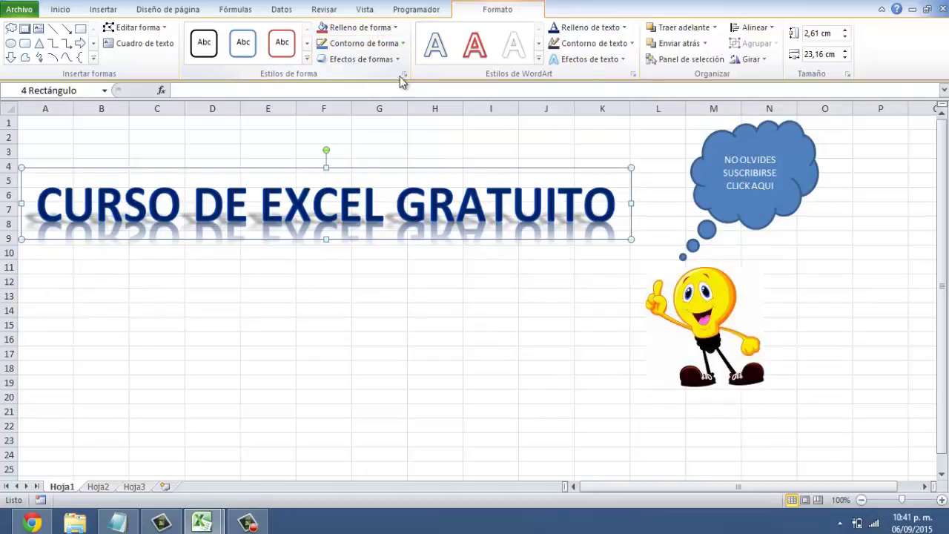
# - Apply the black shape style to the title banner, then fill it light olive green
pyautogui.click(305, 60)
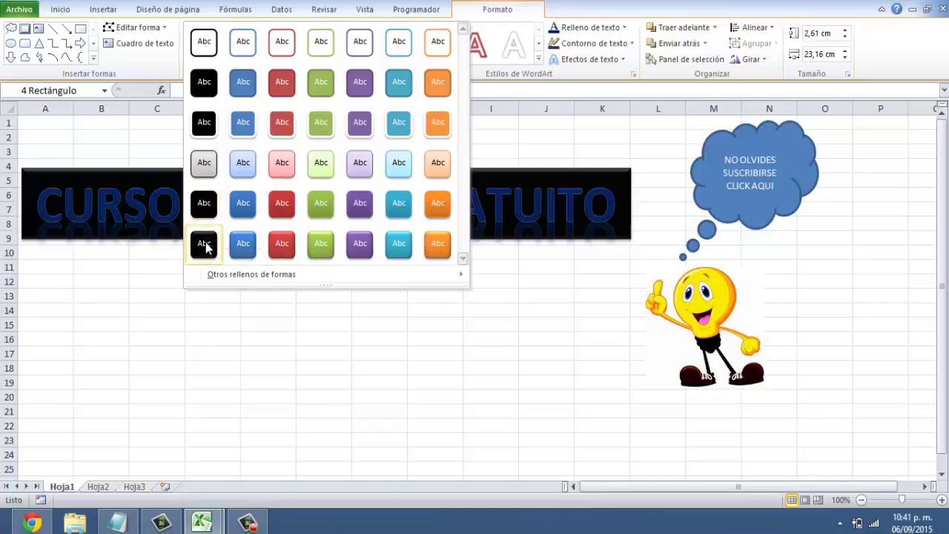
pyautogui.click(199, 244)
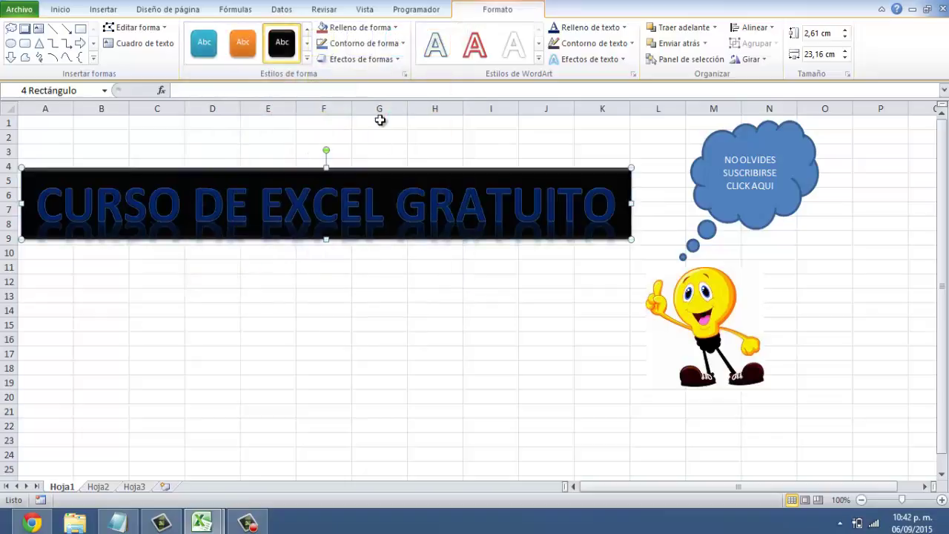
pyautogui.click(394, 28)
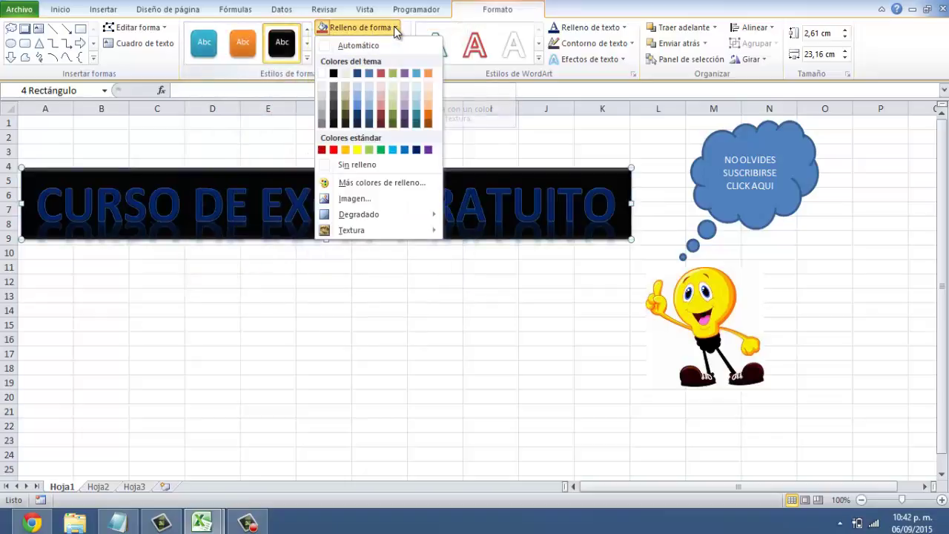
pyautogui.click(391, 104)
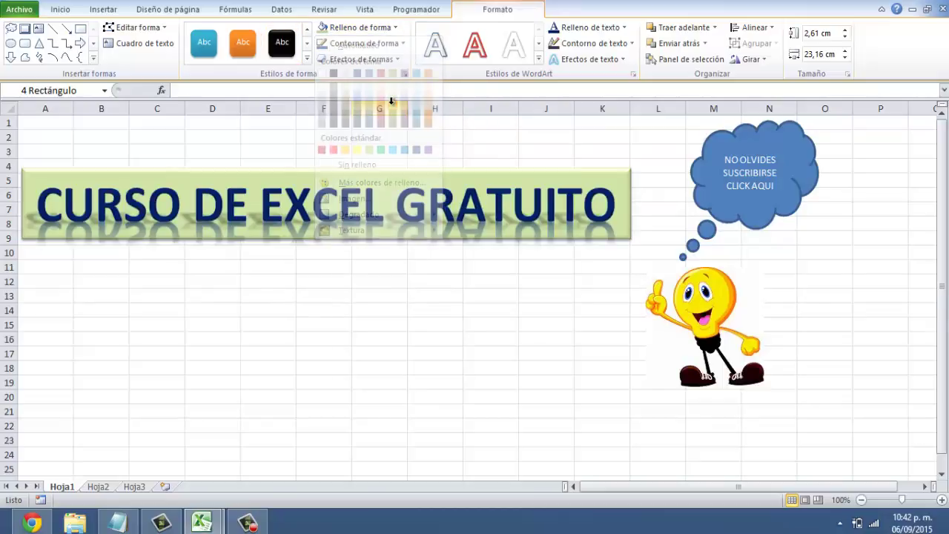
pyautogui.click(391, 294)
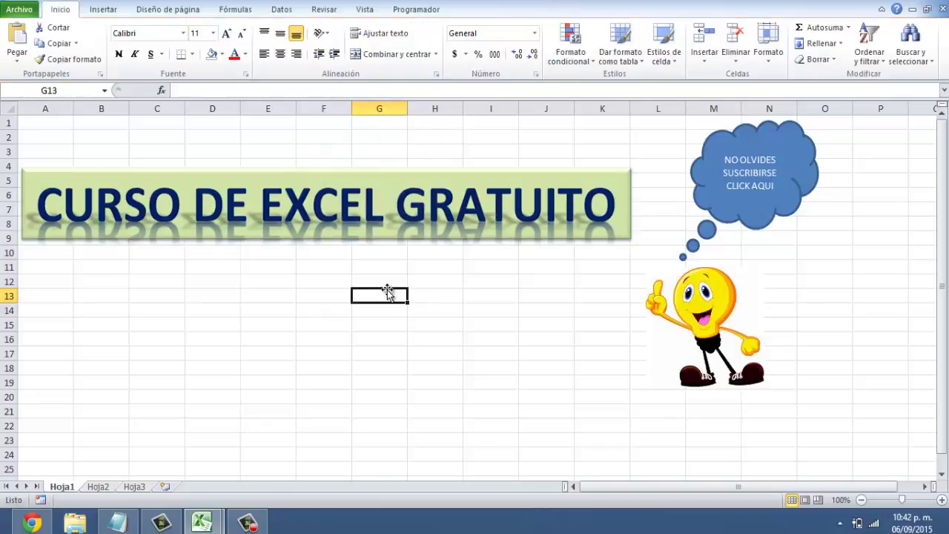